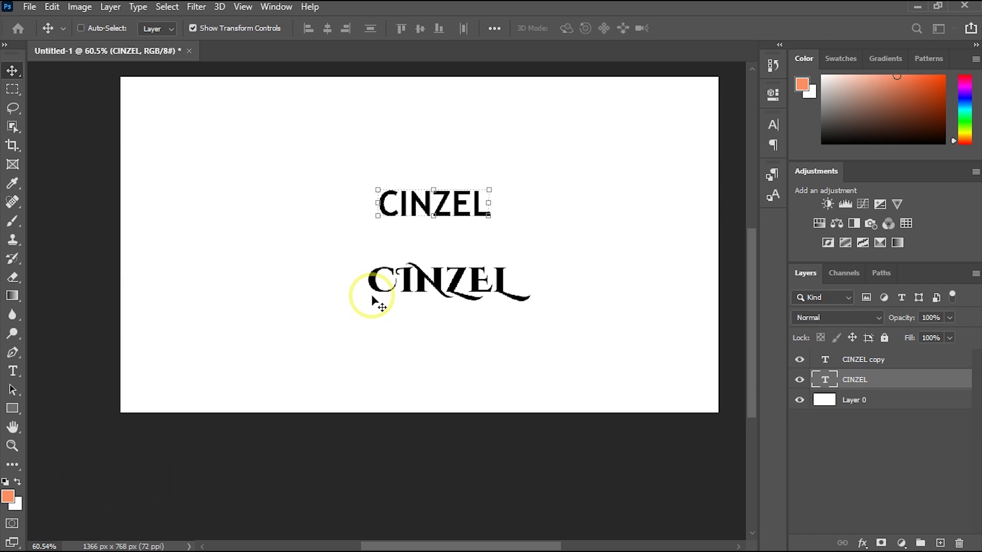
Create a new document 2000 px wide and 2000 px high with artboards enabled.
key("ctrl")
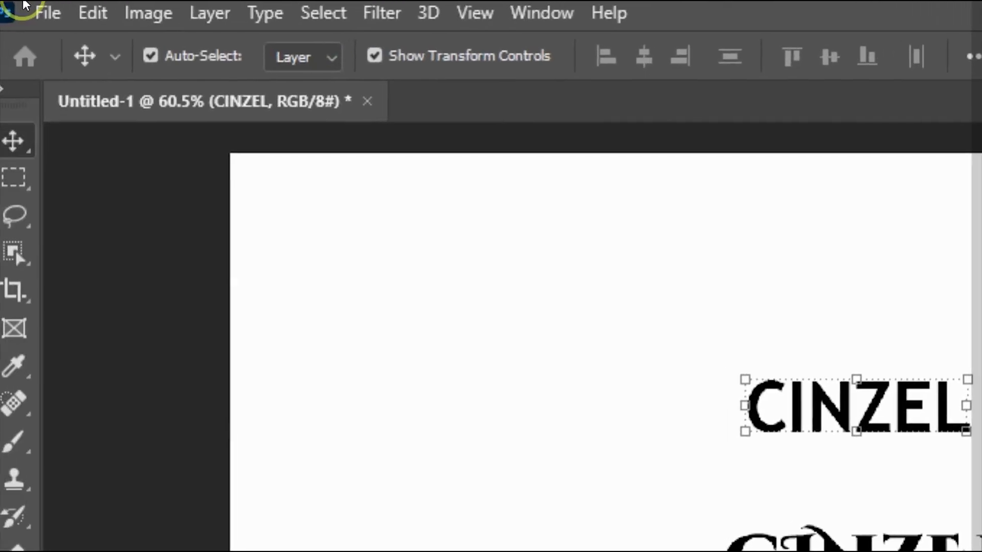
left_click(48, 13)
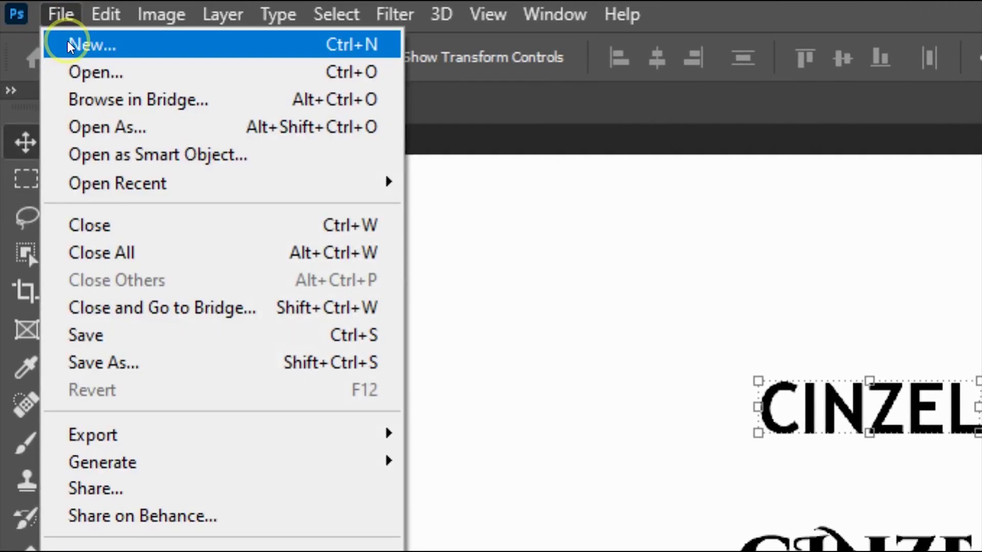
left_click(55, 40)
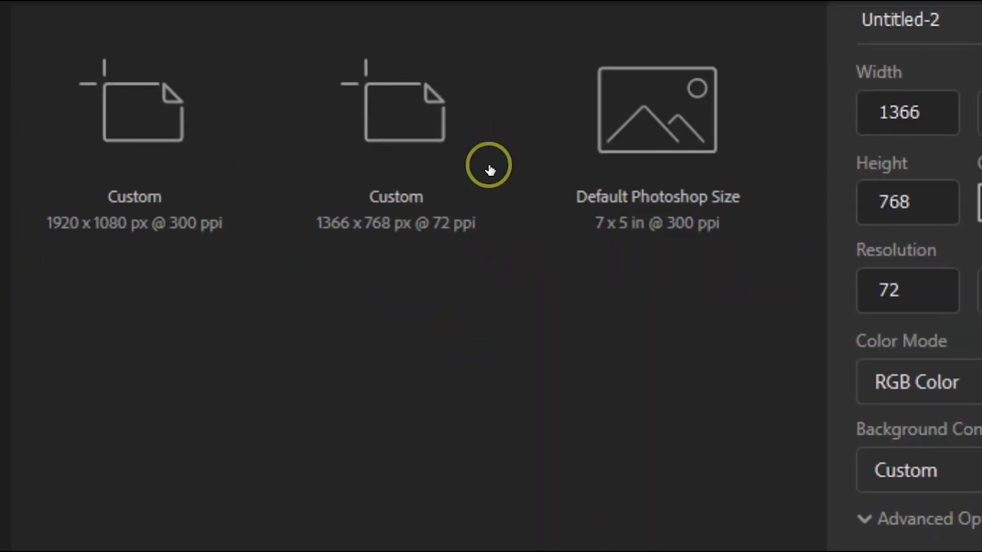
left_click(799, 99)
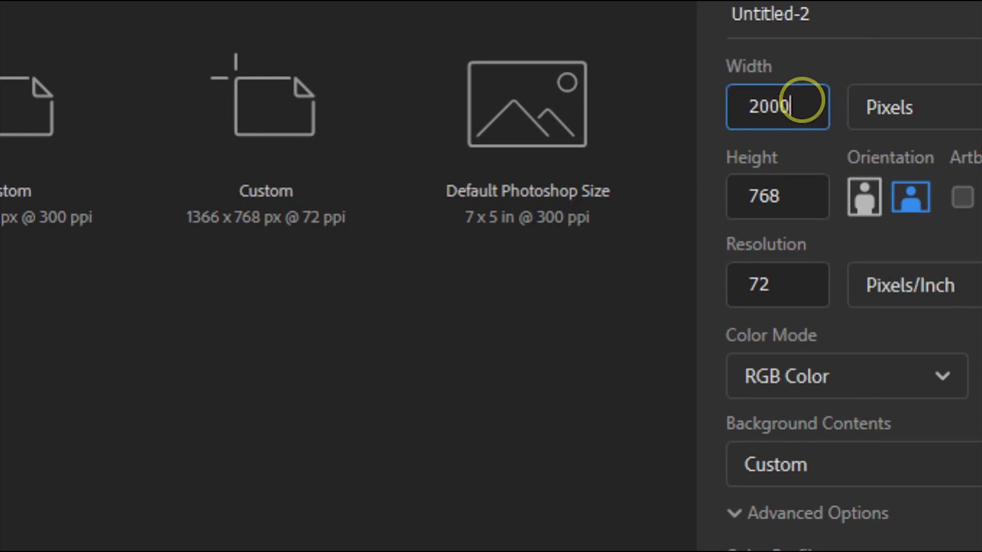
key("Tab")
key("Tab")
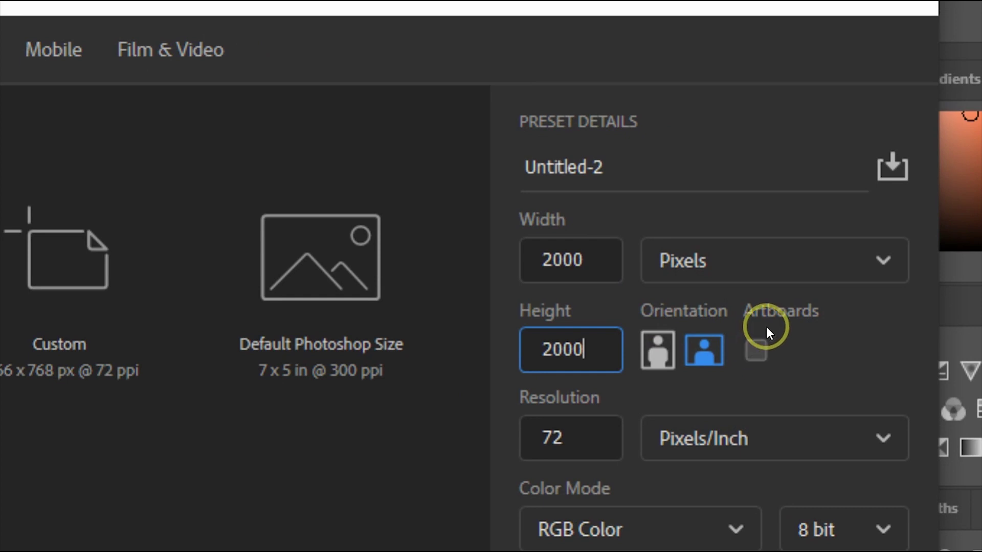
left_click(757, 352)
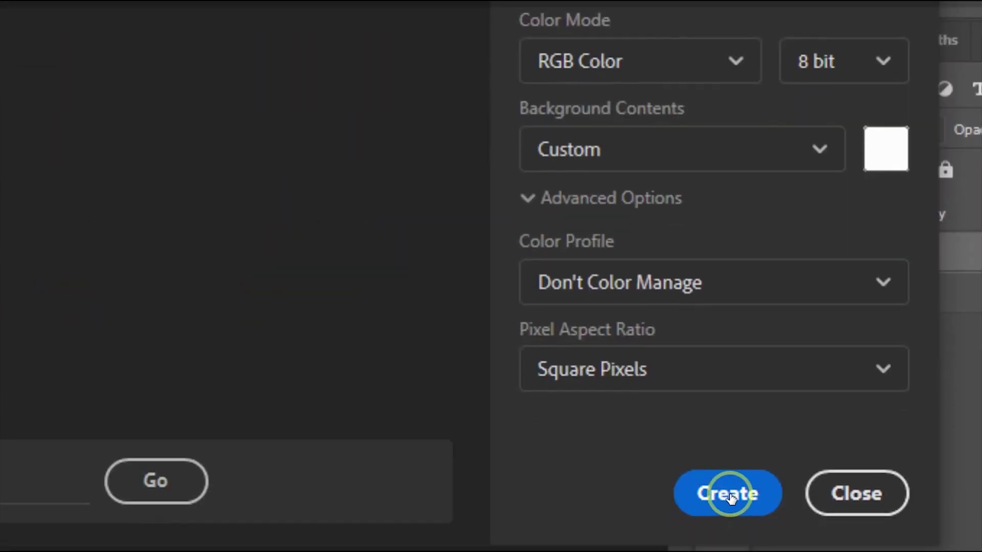
left_click(730, 488)
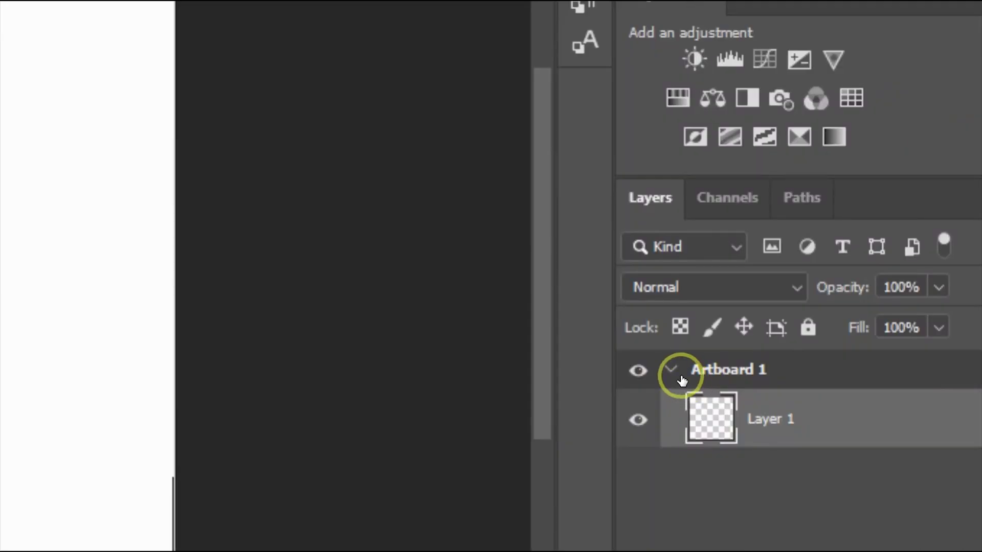
Collapse the contents of Artboard 1 in the layer list.
left_click(670, 369)
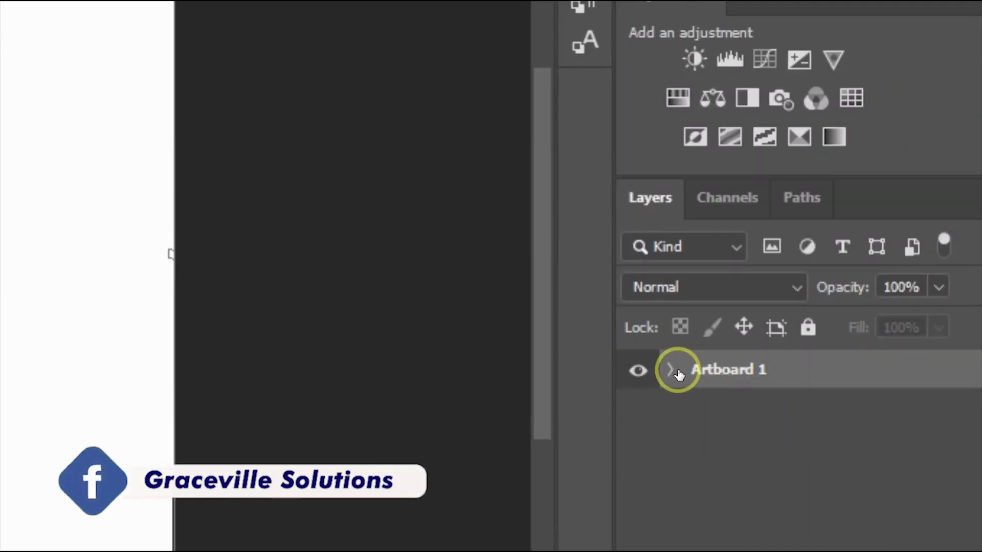
left_click(671, 371)
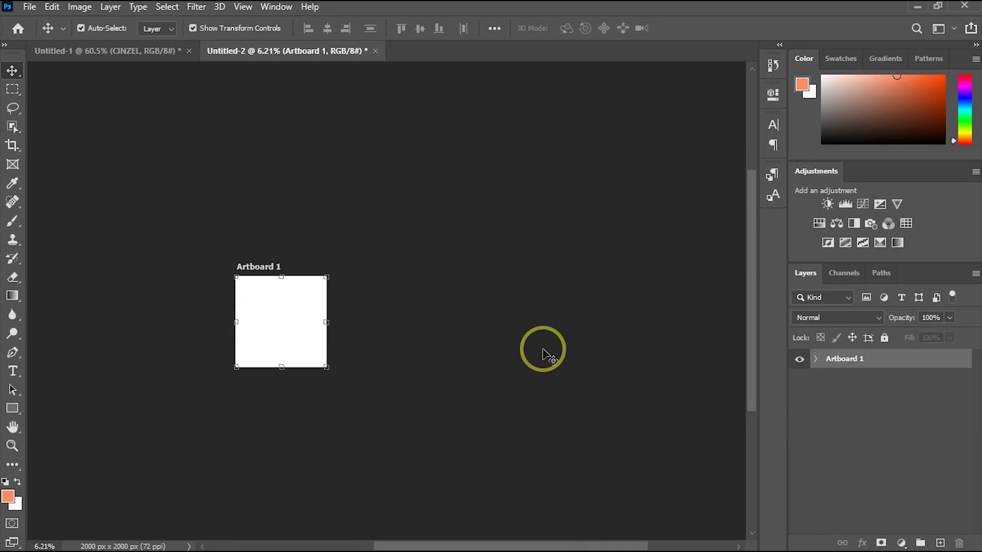
scroll(230, 210, "up", 5)
left_click_drag(357, 403, 305, 293)
scroll(291, 214, "up", 5)
scroll(304, 290, "down", 4)
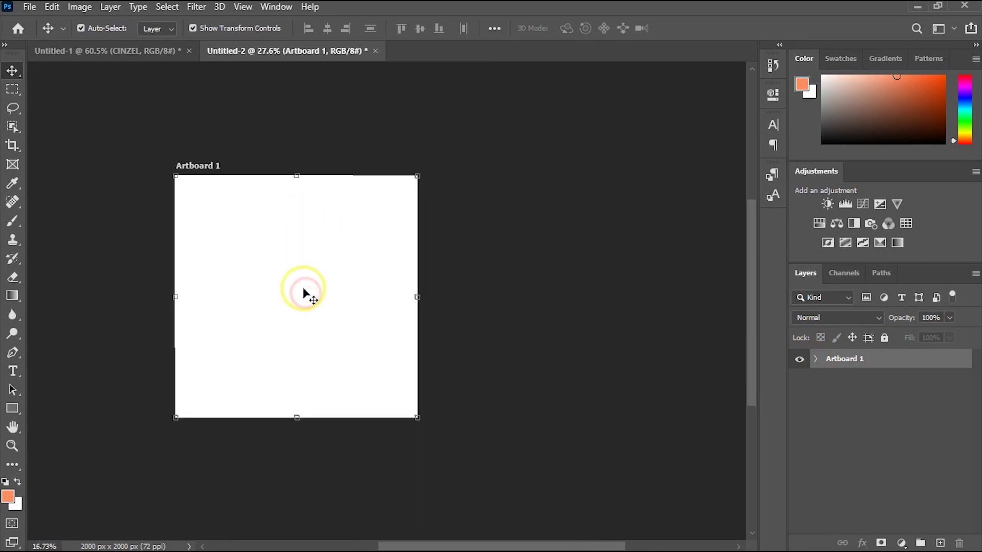
scroll(303, 289, "down", 2)
scroll(302, 289, "up", 2)
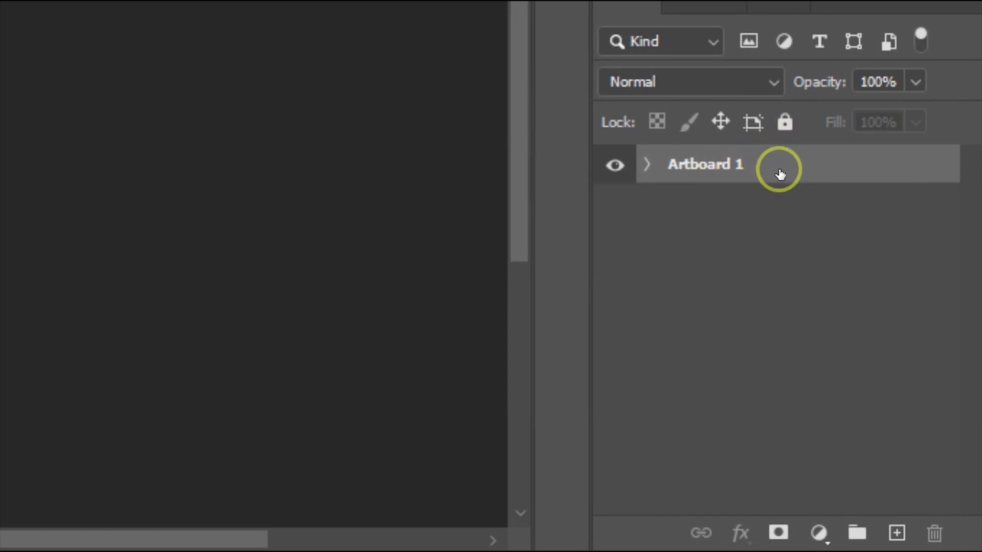
Duplicate Artboard 1 under the name "artbord 2" and hide the artboard properties.
right_click(780, 170)
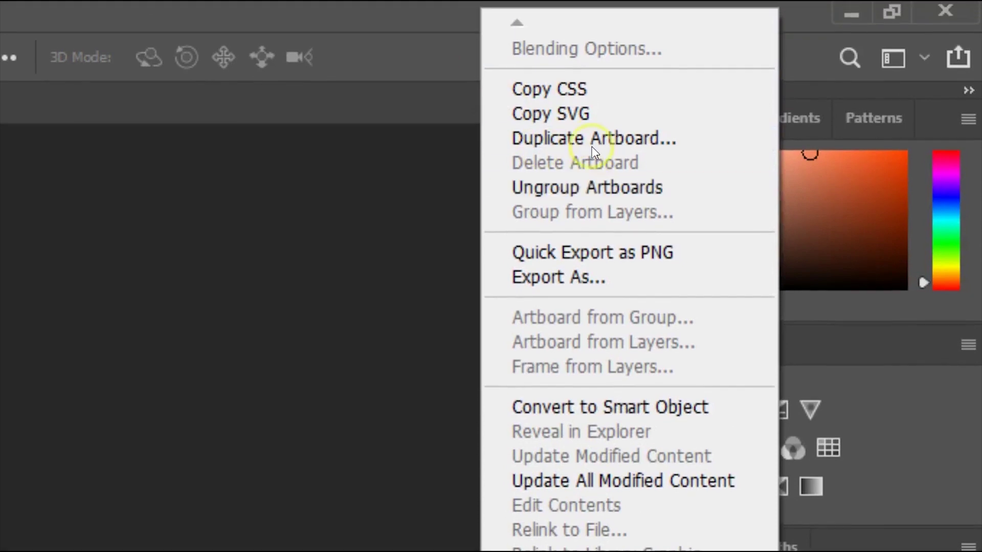
left_click(592, 147)
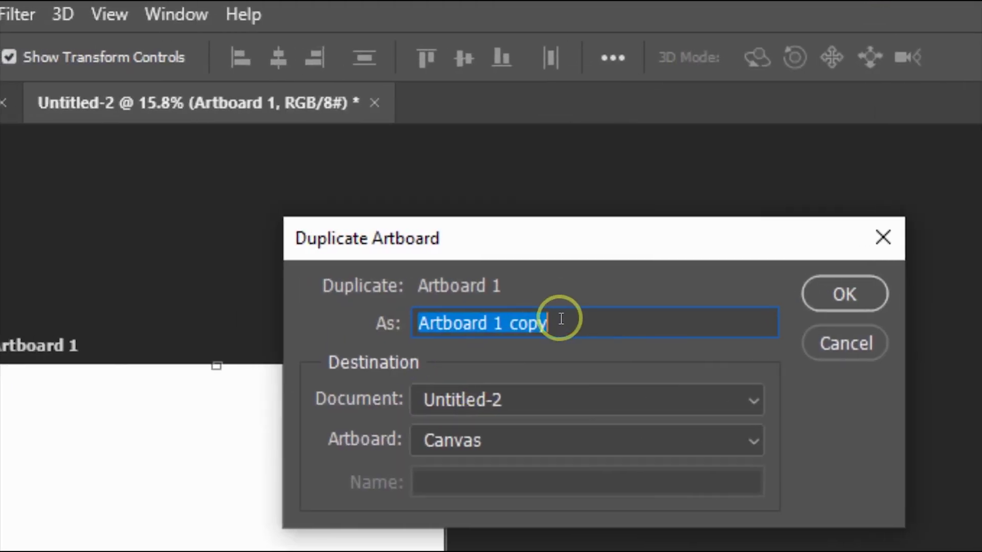
type("artbord 2")
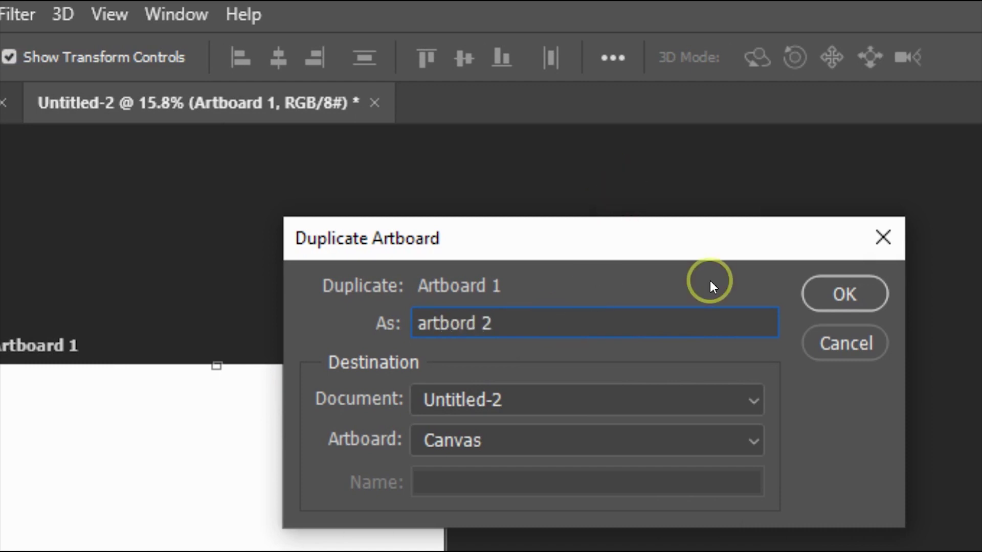
left_click(852, 289)
scroll(423, 493, "down", 3)
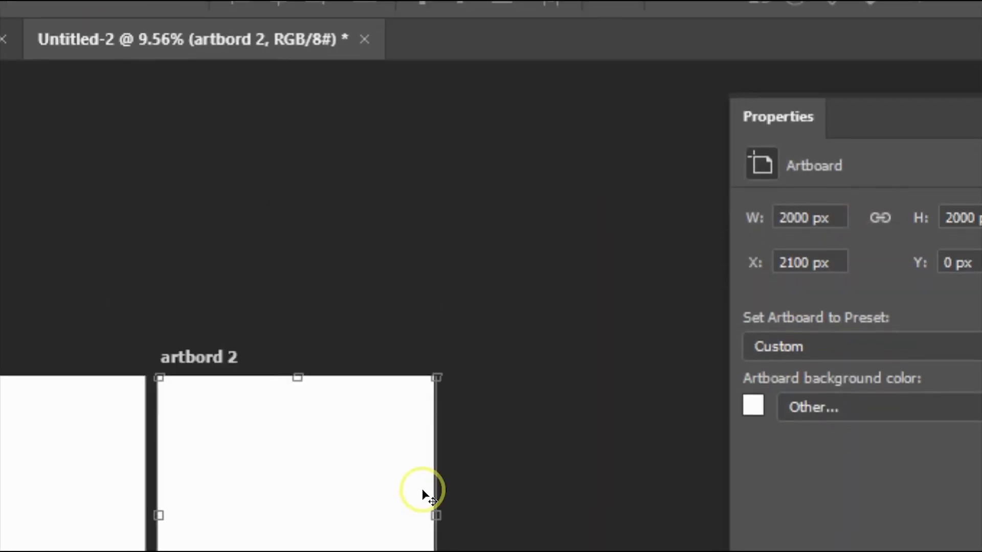
scroll(422, 494, "up", 1)
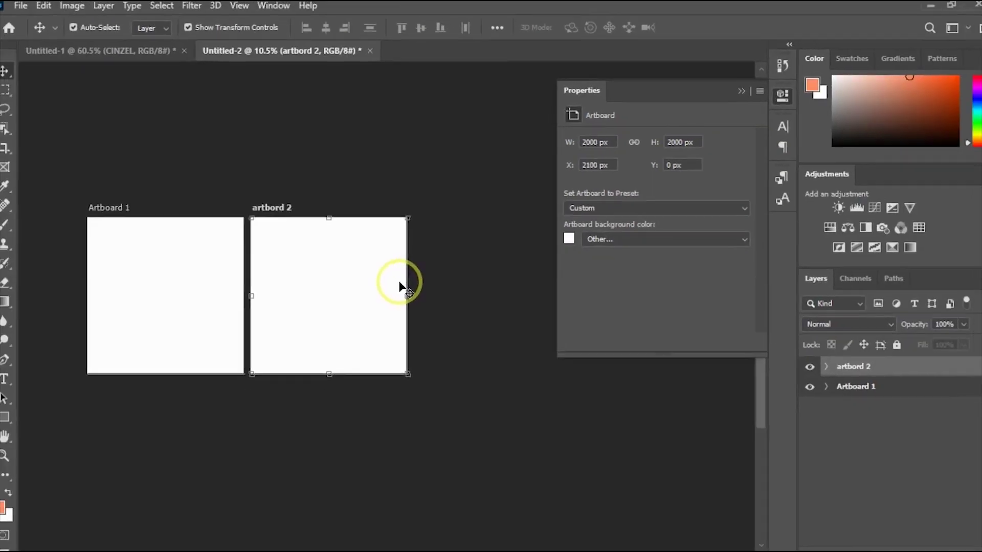
scroll(115, 320, "up", 3)
scroll(121, 310, "down", 3)
scroll(131, 302, "up", 2)
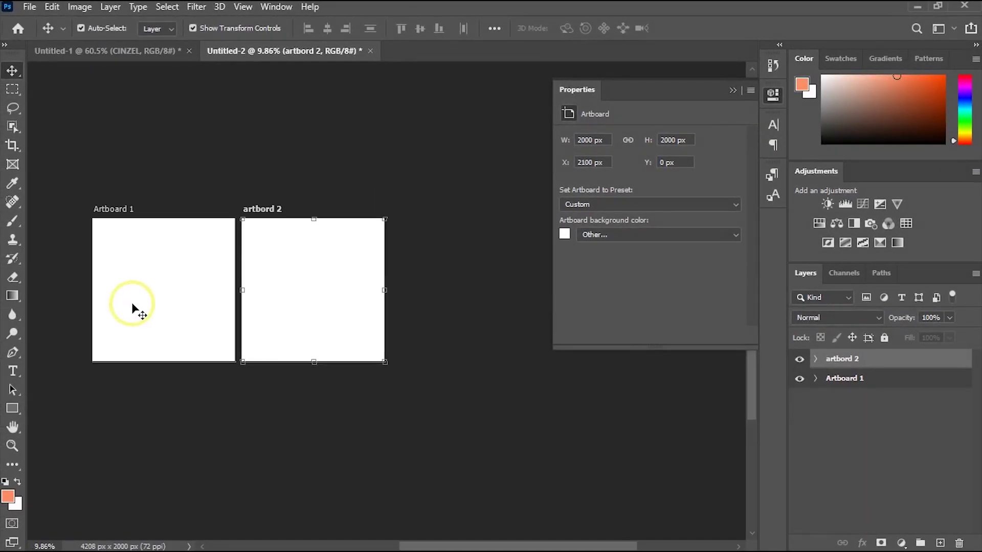
left_click(734, 90)
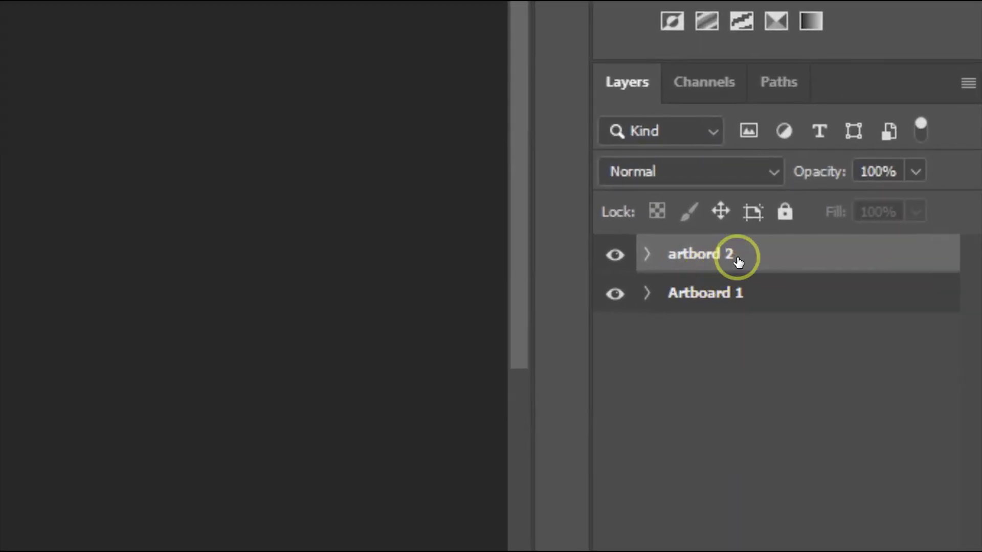
Duplicate artbord 2 under the name "artbord 3" in the same document.
right_click(862, 359)
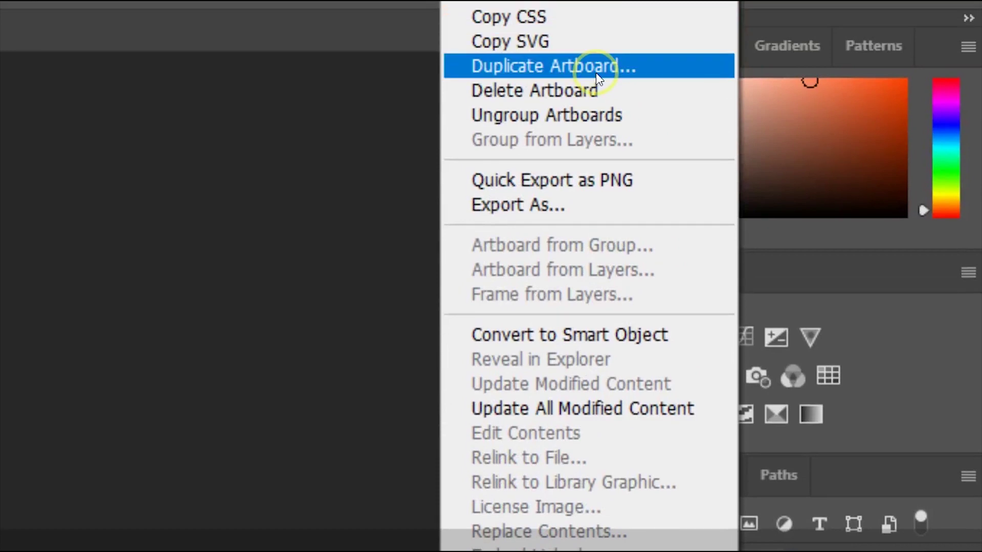
left_click(593, 72)
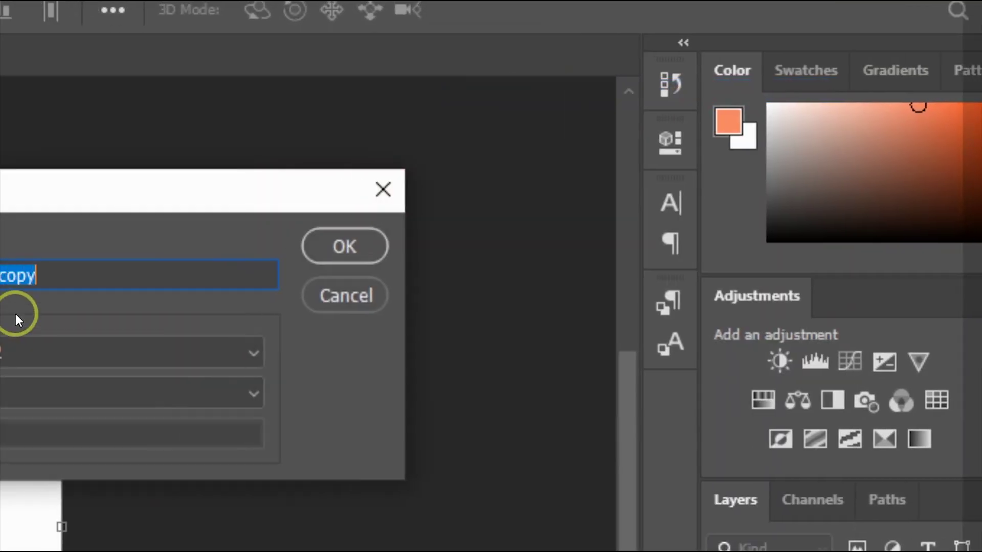
left_click(162, 287)
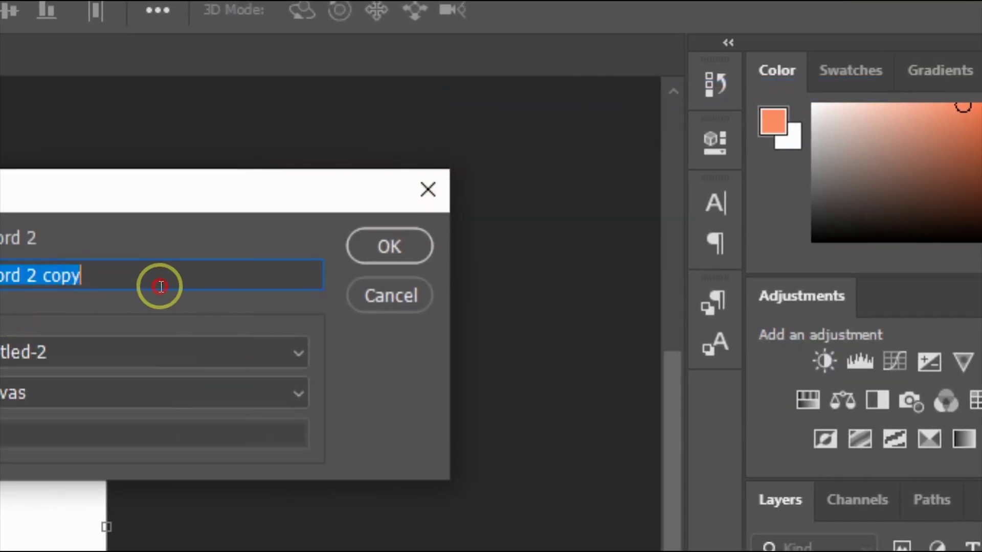
left_click(161, 286)
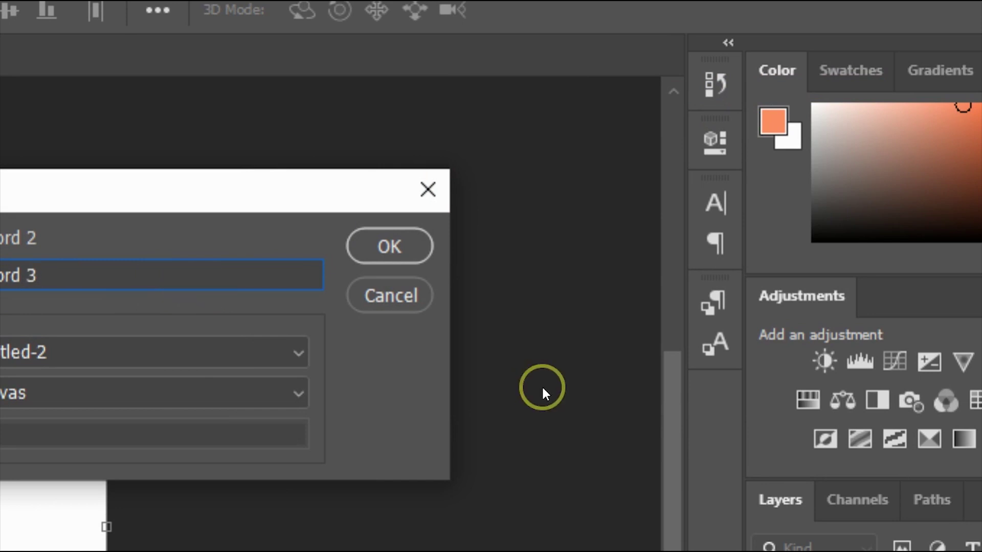
left_click(418, 244)
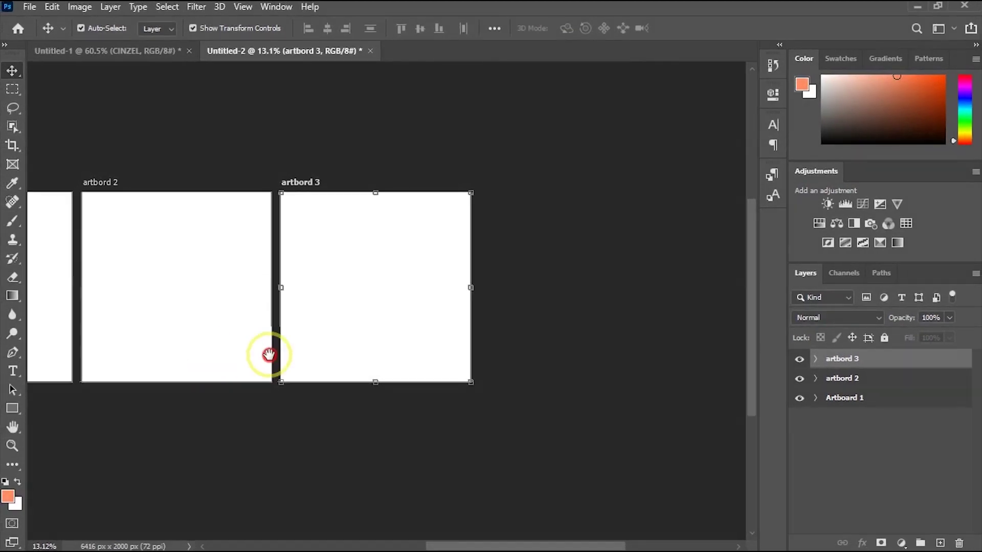
left_click_drag(148, 507, 437, 503)
scroll(422, 341, "down", 3)
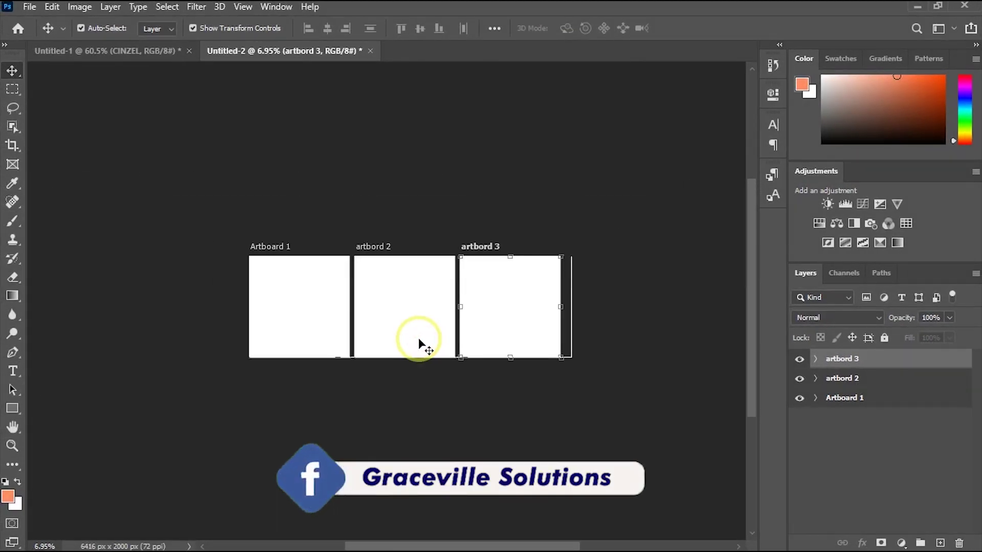
scroll(419, 344, "up", 3)
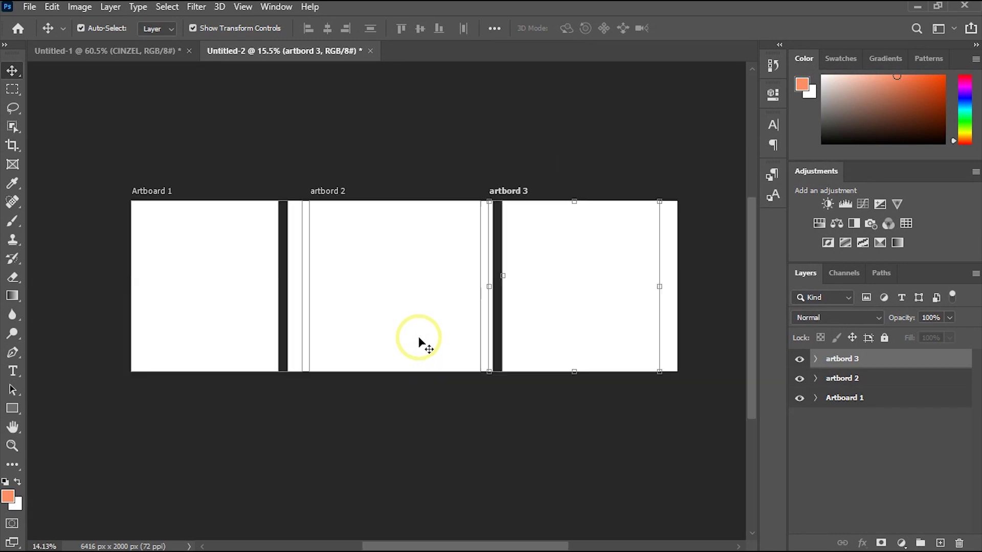
scroll(420, 343, "down", 2)
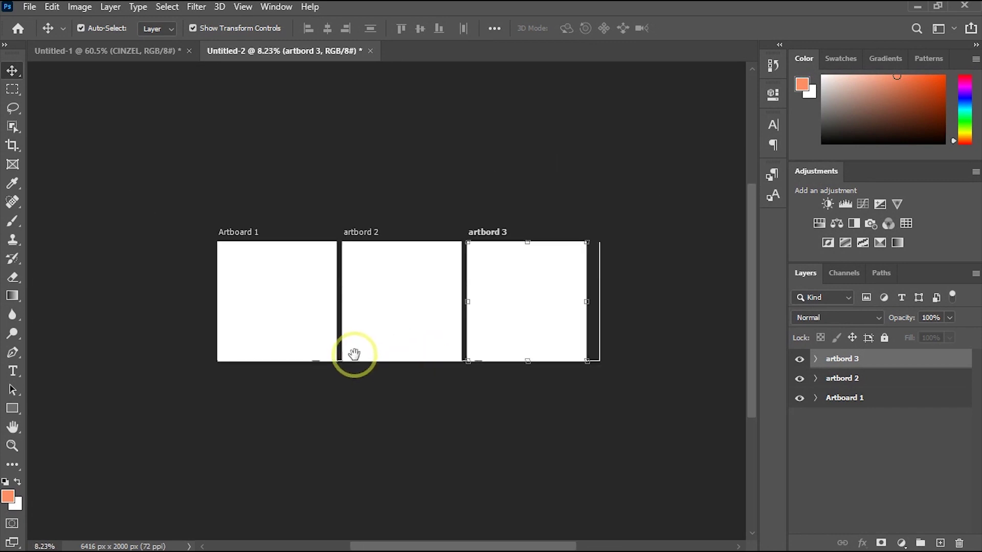
left_click_drag(354, 354, 344, 254)
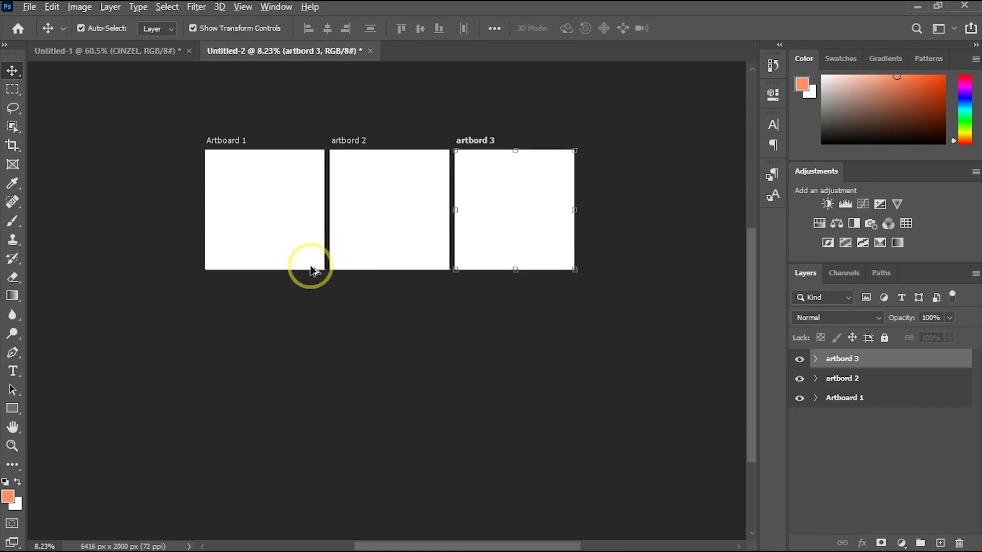
Place two copies of artbord 3 in a second row, beneath artbord 3 and artbord 2.
left_click_drag(273, 230, 272, 331)
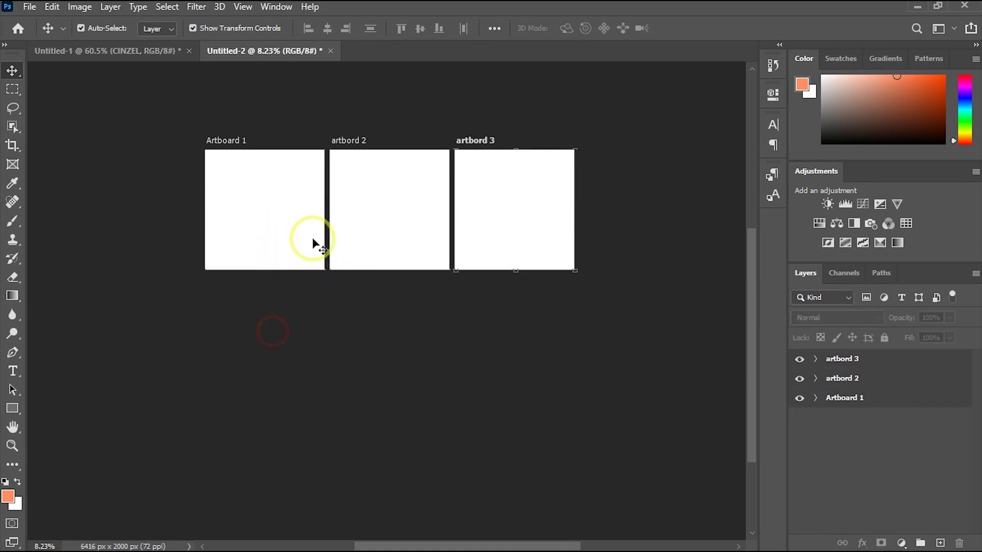
left_click(899, 361)
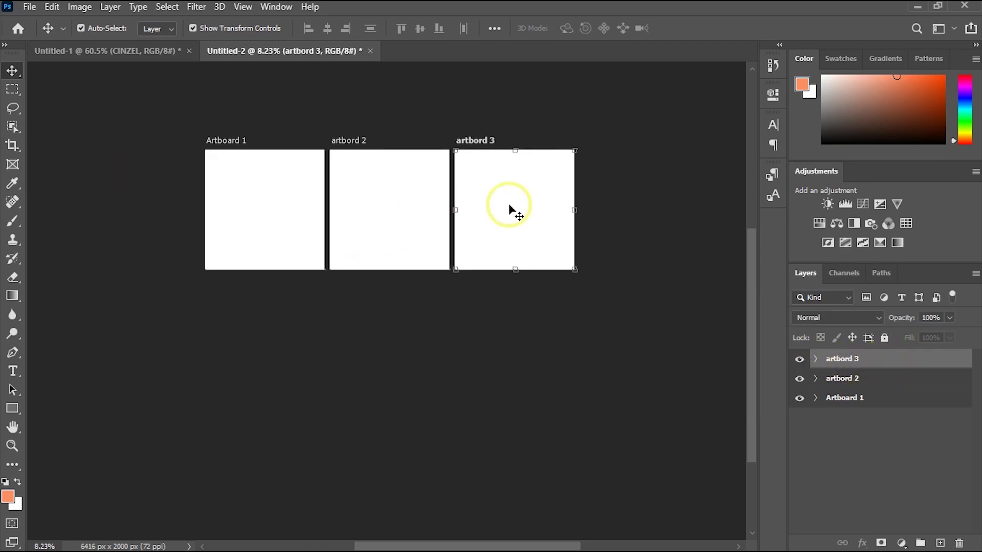
left_click_drag(509, 207, 375, 335)
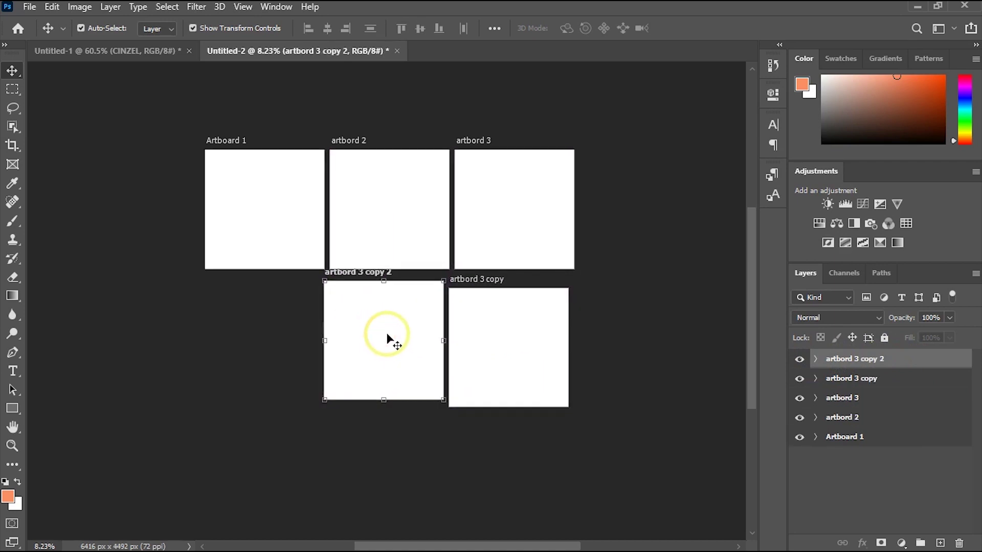
Copy the artboard again beneath Artboard 1 to complete the second row, and place another copy directly below it.
scroll(388, 338, "up", 2)
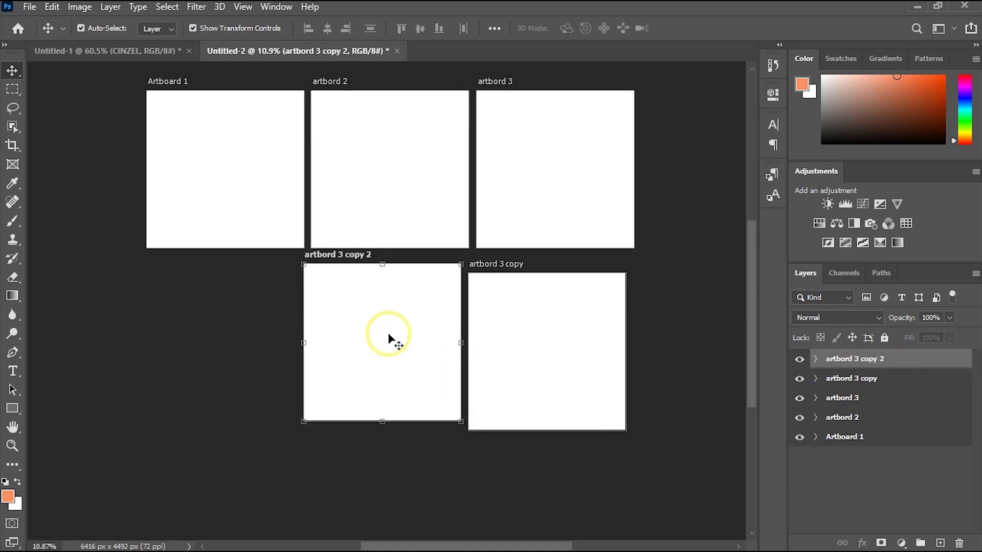
left_click_drag(388, 337, 276, 377)
scroll(235, 353, "down", 3)
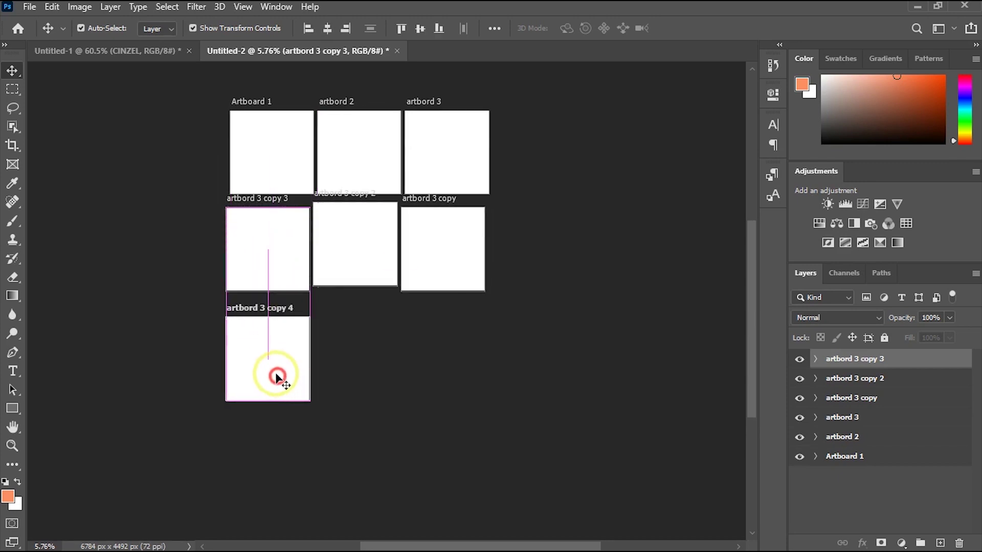
scroll(276, 375, "up", 3)
scroll(273, 372, "down", 3)
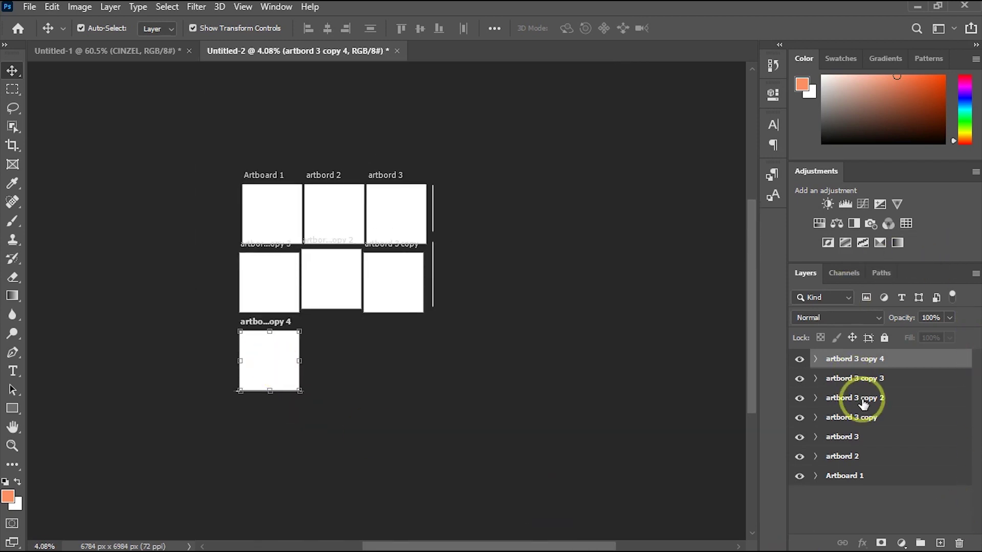
Open the toolbar customization settings to examine the list of available tools.
left_click(853, 384)
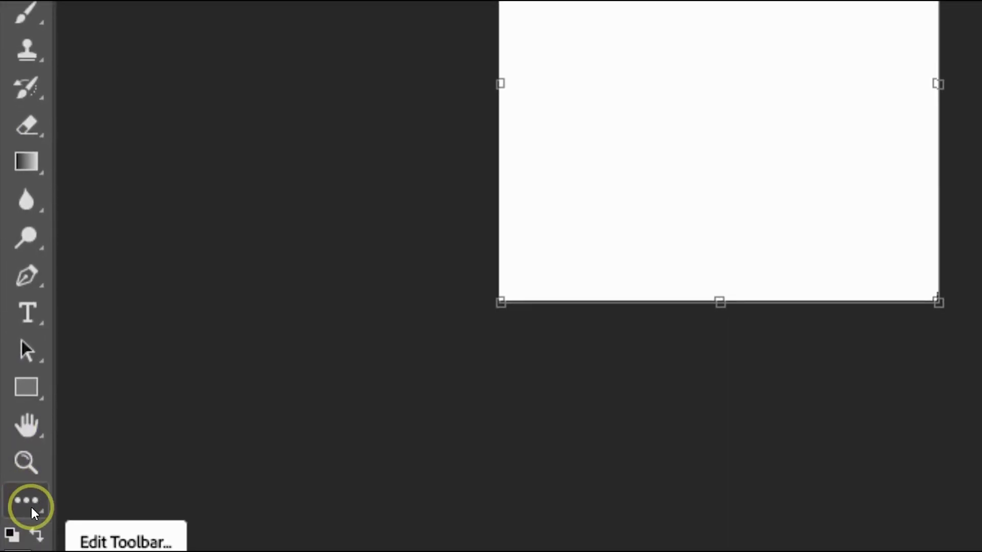
left_click(20, 504)
left_click(104, 537)
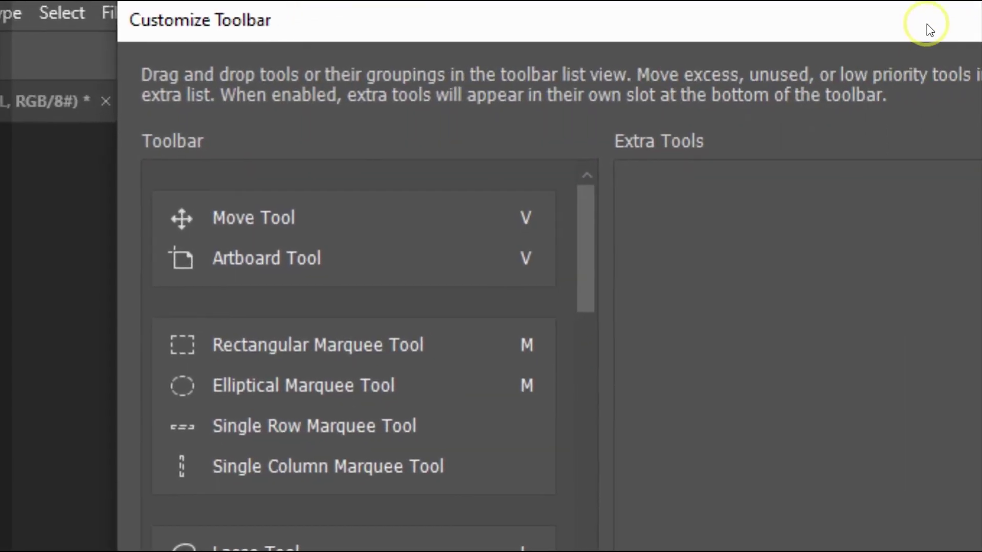
left_click_drag(928, 29, 898, 37)
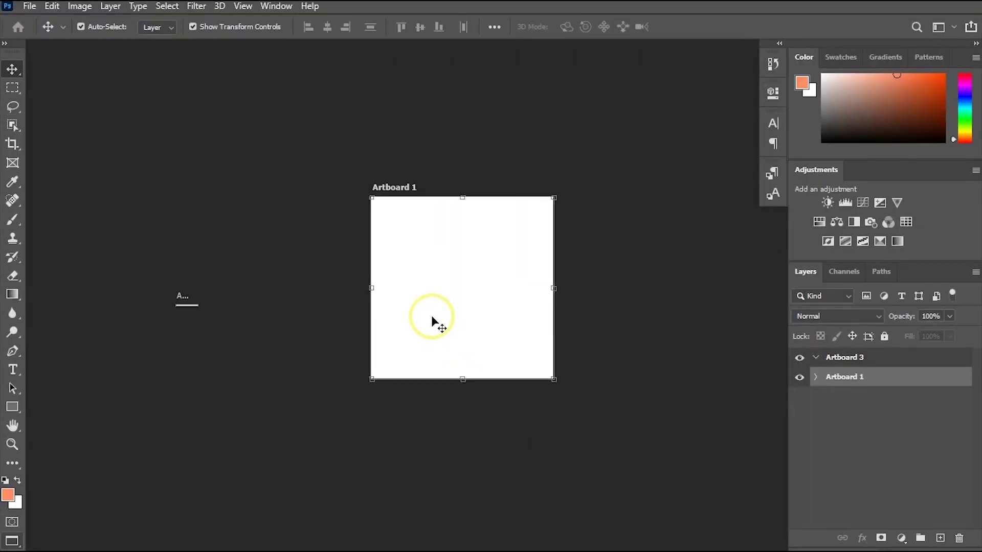
Use the Artboard tool to add a new 2000 x 2000 px artboard on the canvas to the left of Artboard 1.
scroll(428, 317, "up", 4)
scroll(427, 317, "down", 4)
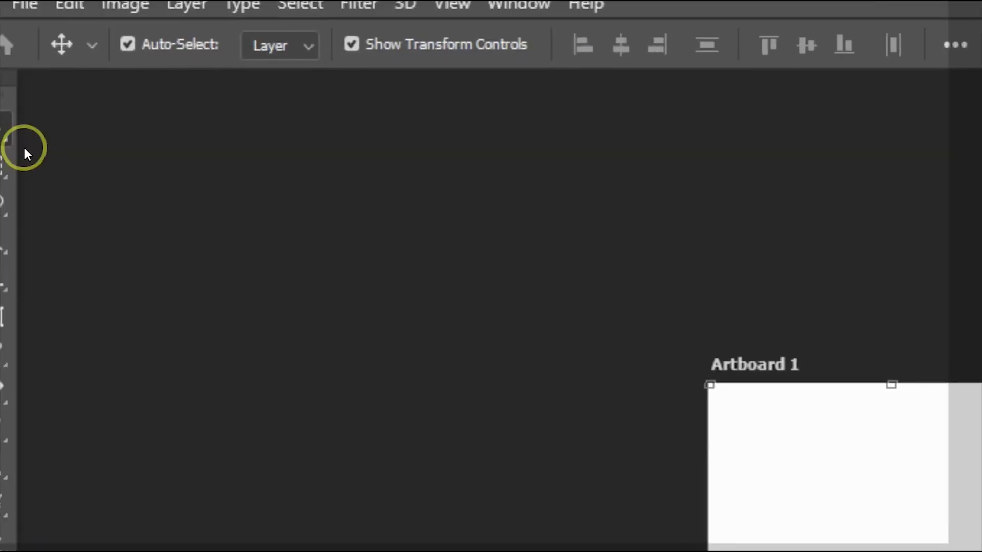
left_click_drag(17, 148, 121, 174)
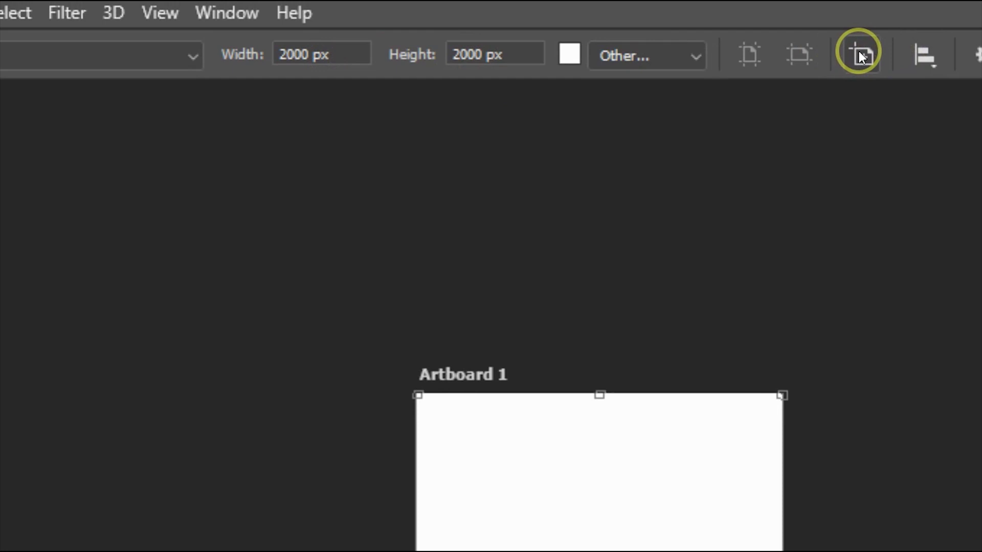
left_click(861, 53)
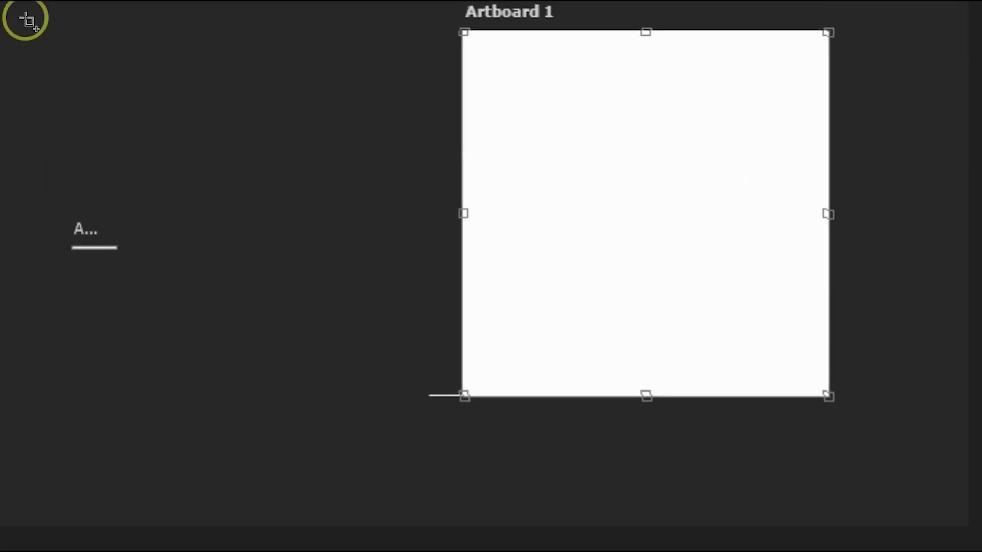
scroll(44, 45, "up", 3)
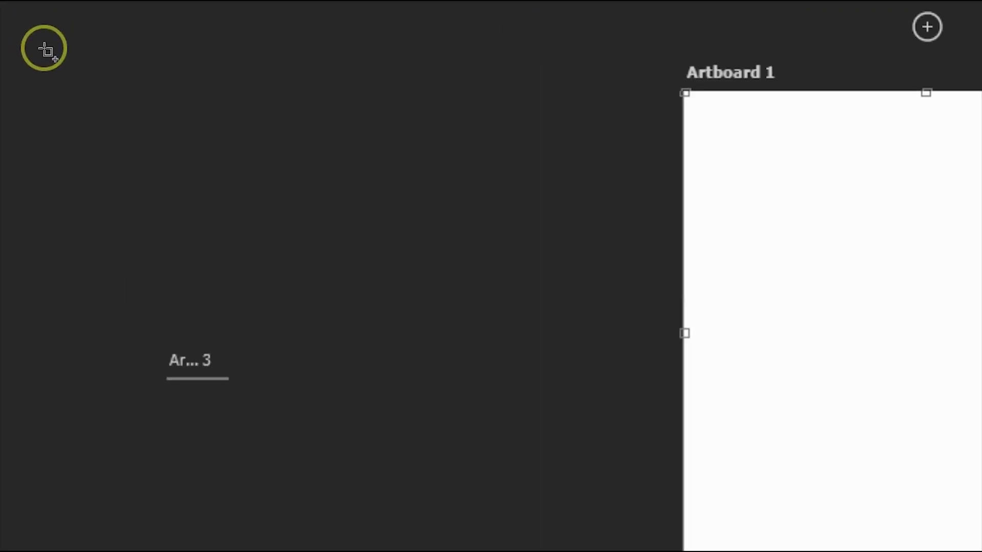
left_click(44, 48)
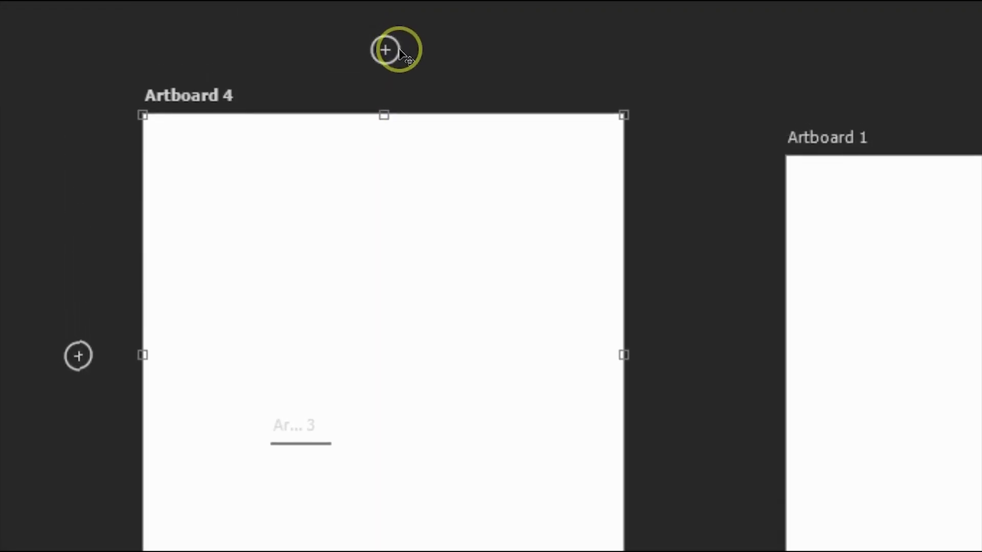
Add an artboard of the same size directly beneath Artboard 4.
scroll(401, 51, "down", 2)
scroll(397, 55, "down", 1)
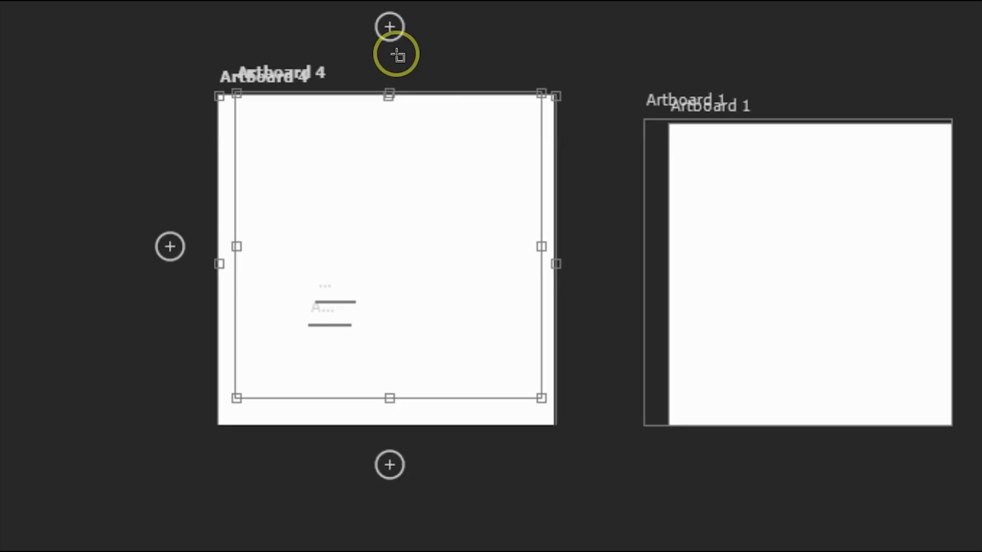
scroll(396, 55, "down", 3)
scroll(392, 370, "up", 2)
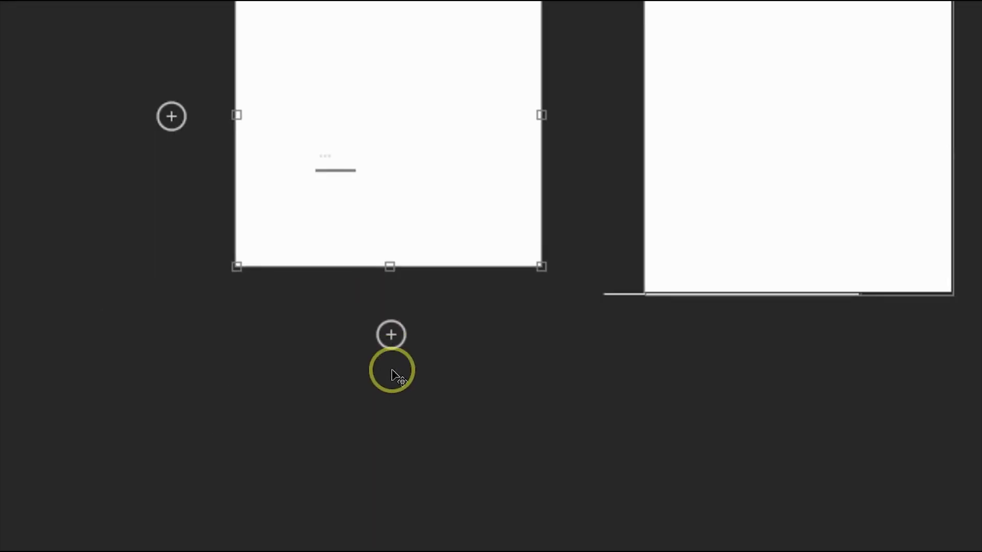
left_click(389, 340)
Add an artboard to the left of Artboard 5 and another one directly above that new artboard.
left_click_drag(460, 173, 549, 551)
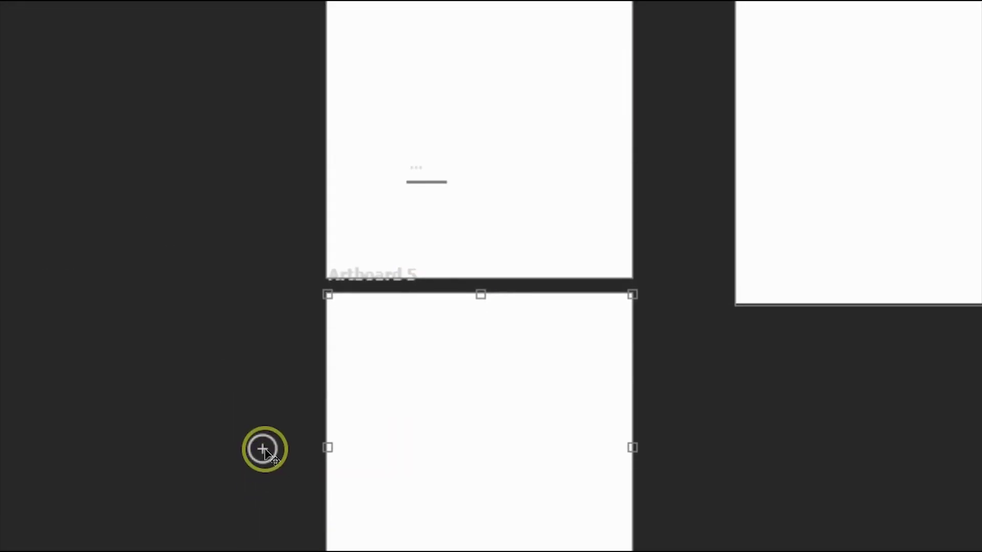
left_click(263, 453)
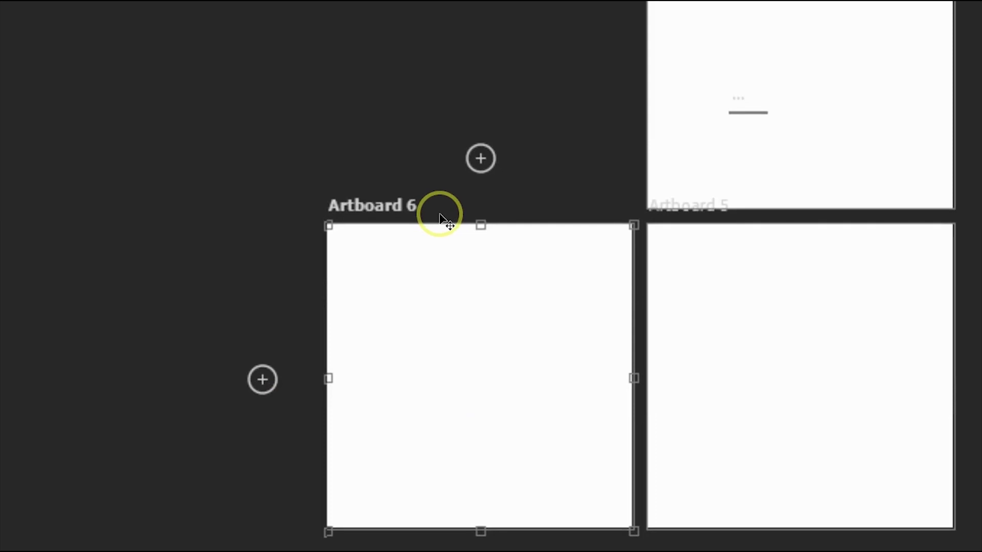
left_click(480, 158)
Add an artboard to the left of Artboard 7 and another one directly above that new artboard.
left_click_drag(579, 531, 575, 165)
scroll(576, 165, "down", 2)
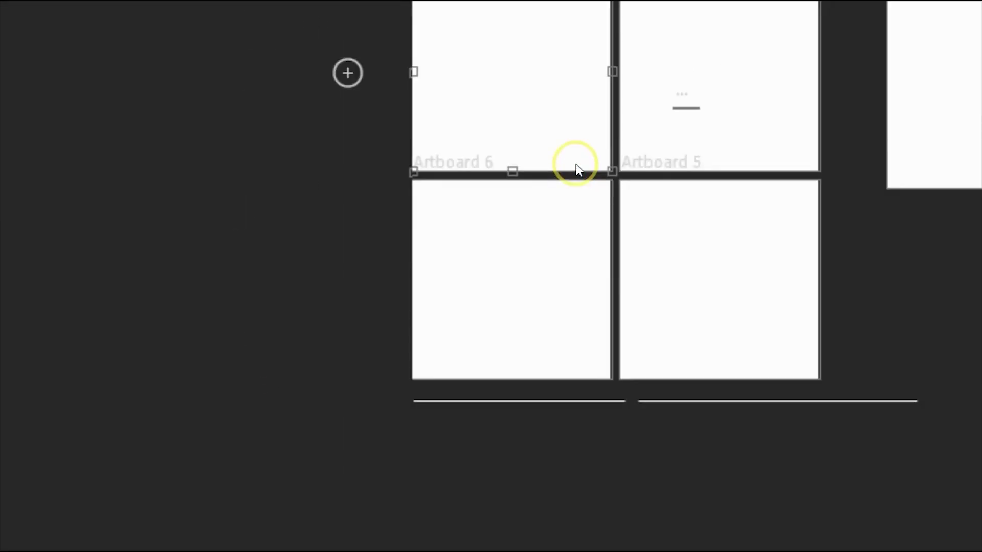
scroll(576, 171, "down", 2)
scroll(629, 154, "up", 3)
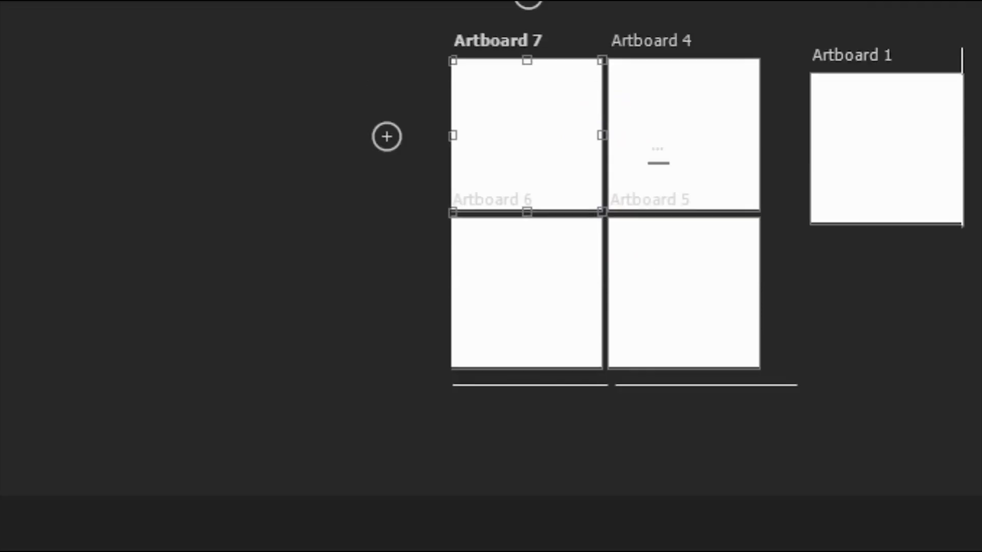
left_click(386, 217)
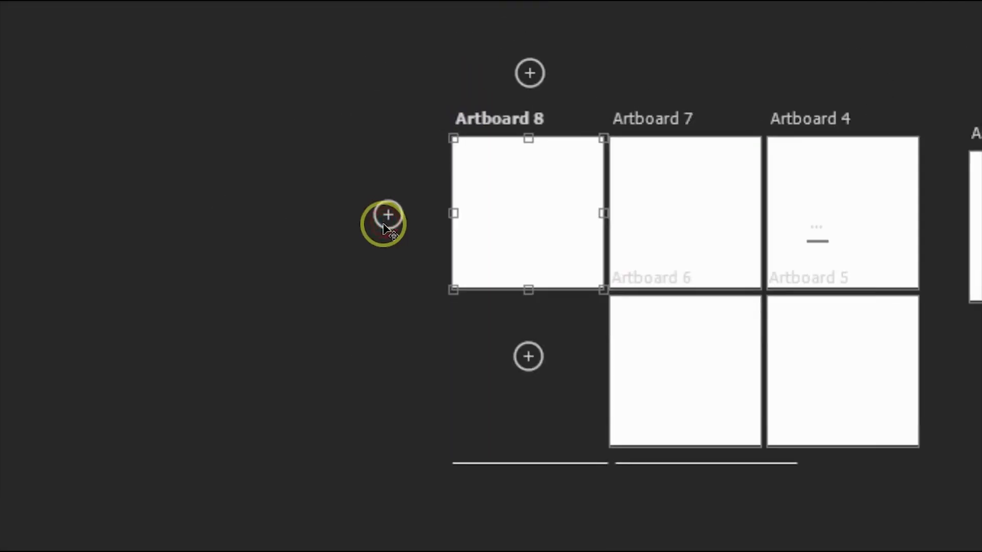
left_click(530, 72)
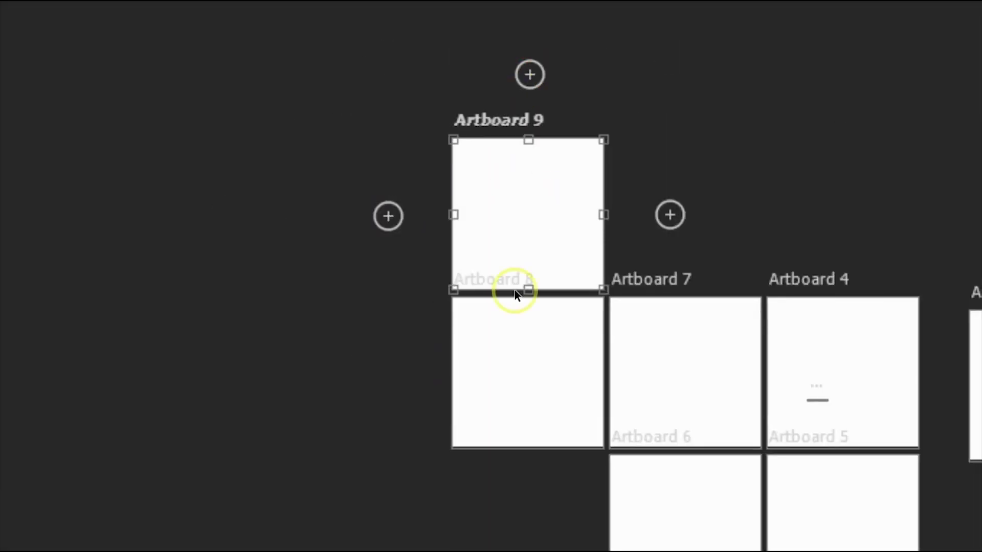
scroll(548, 320, "down", 4)
scroll(547, 320, "up", 5)
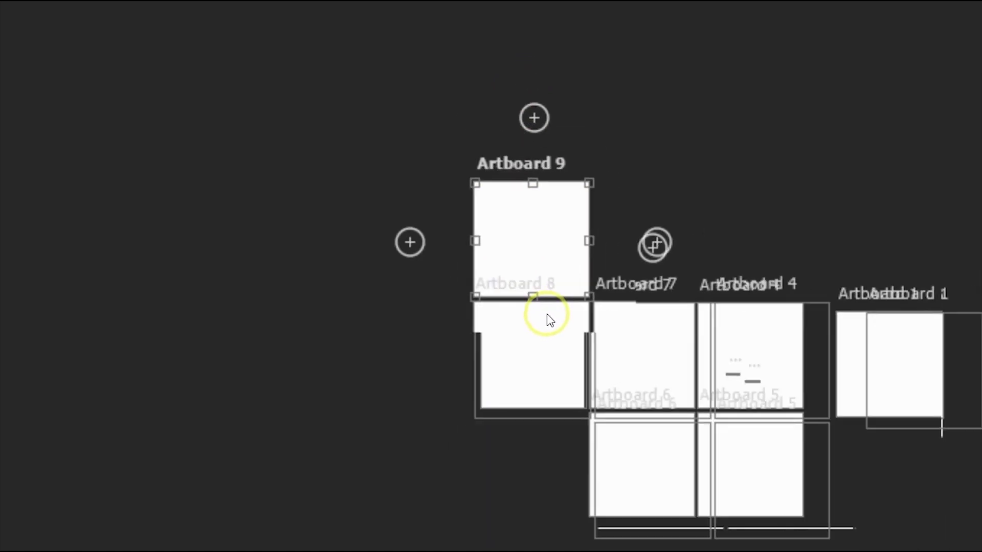
scroll(548, 336, "up", 2)
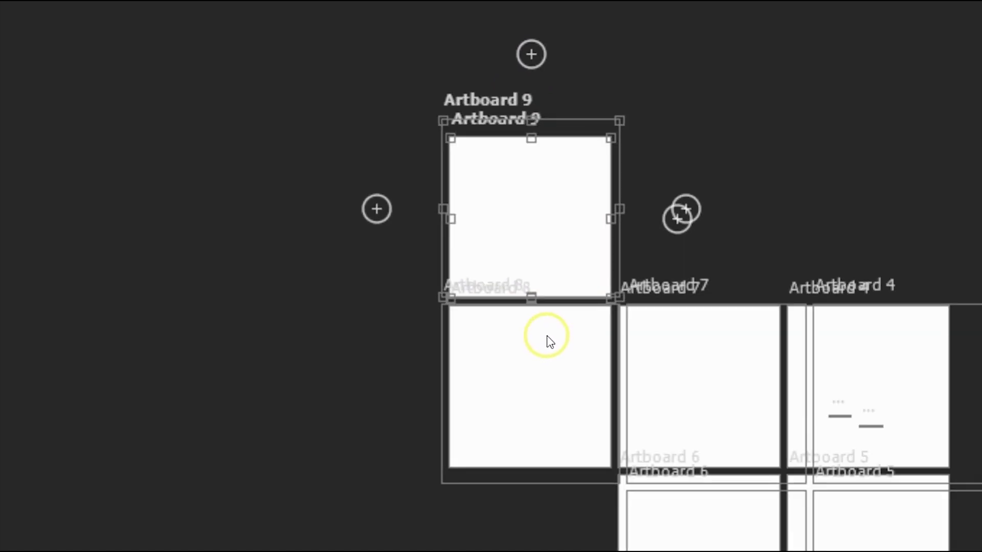
scroll(547, 336, "down", 1)
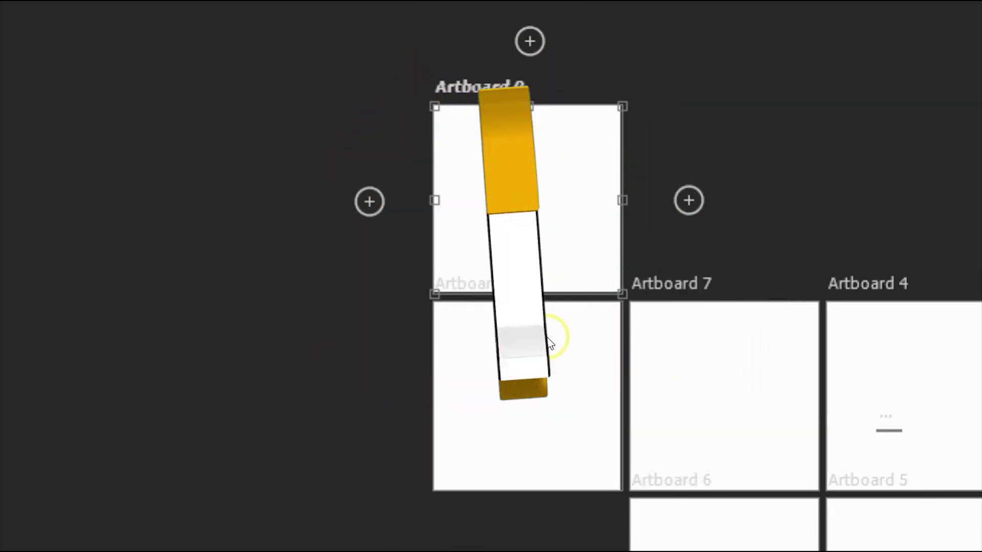
scroll(549, 341, "down", 2)
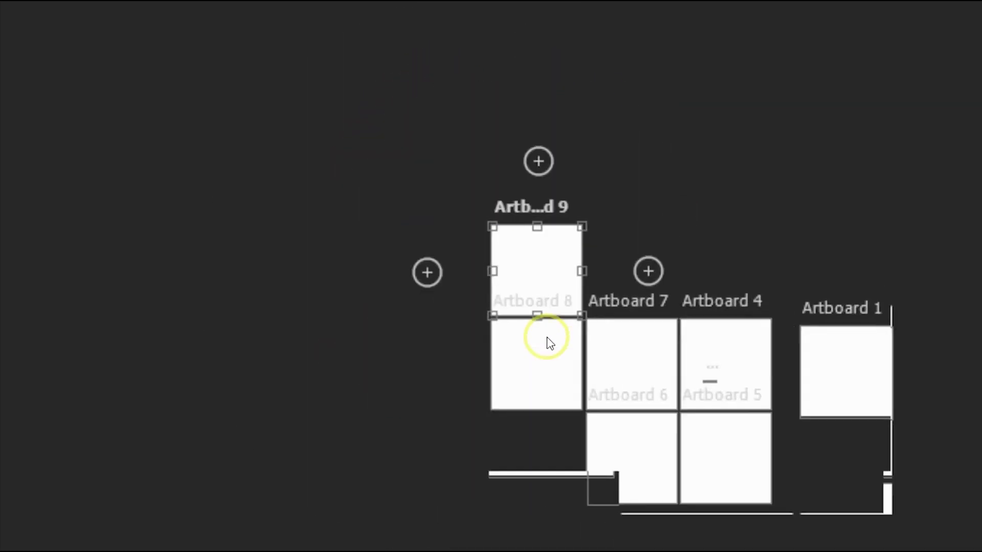
scroll(550, 342, "up", 3)
scroll(550, 342, "up", 1)
scroll(549, 342, "down", 3)
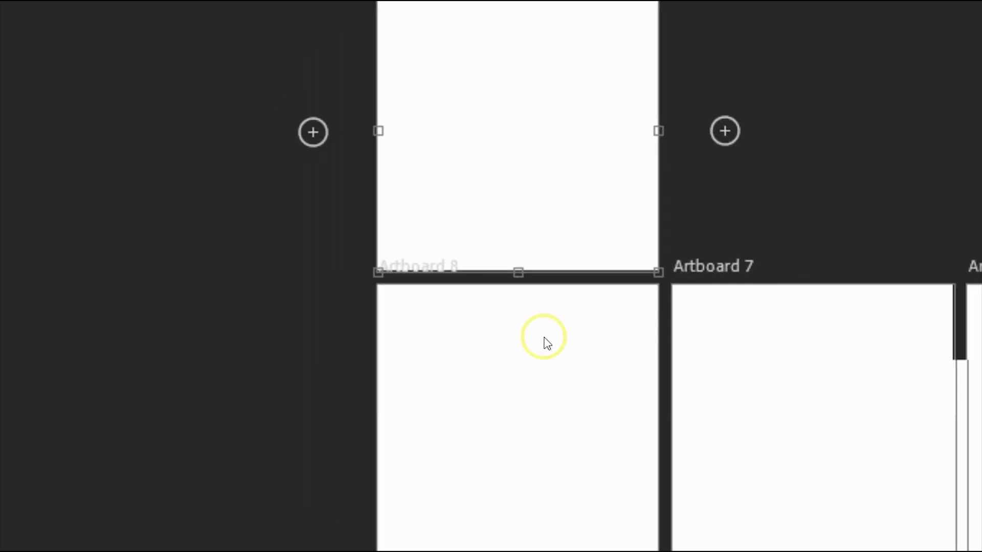